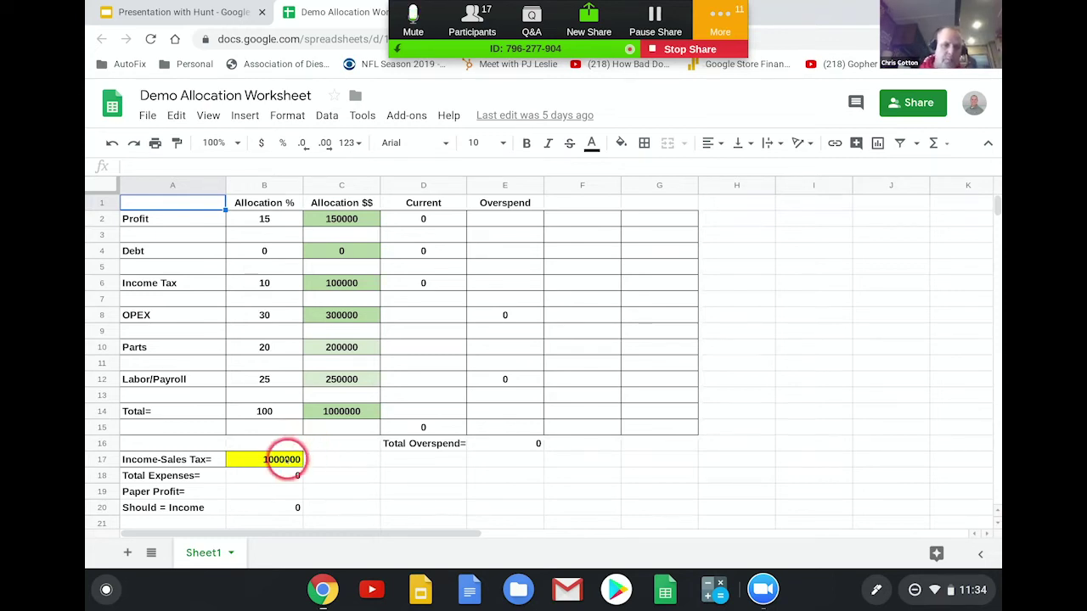
Step: Set the Income-Sales Tax amount in the allocation worksheet to 20000
{"action": "left_click", "coordinate": [283, 459]}
{"action": "type", "text": "20000"}
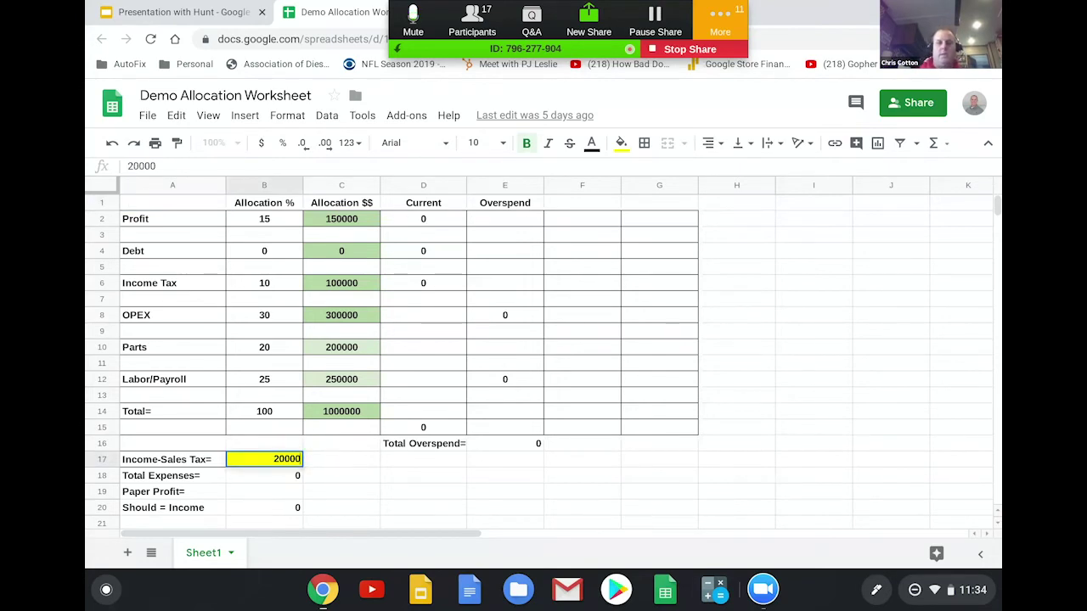
{"action": "key", "text": "Return"}
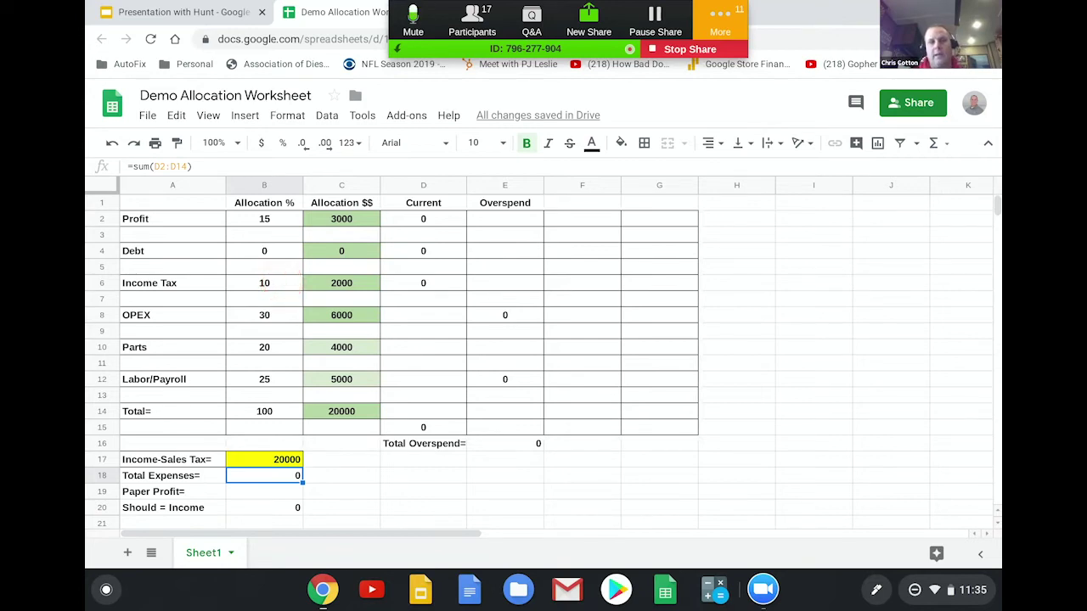
Step: Set the Allocation % for Profit to 8 and for Debt to 7
{"action": "left_click", "coordinate": [269, 220]}
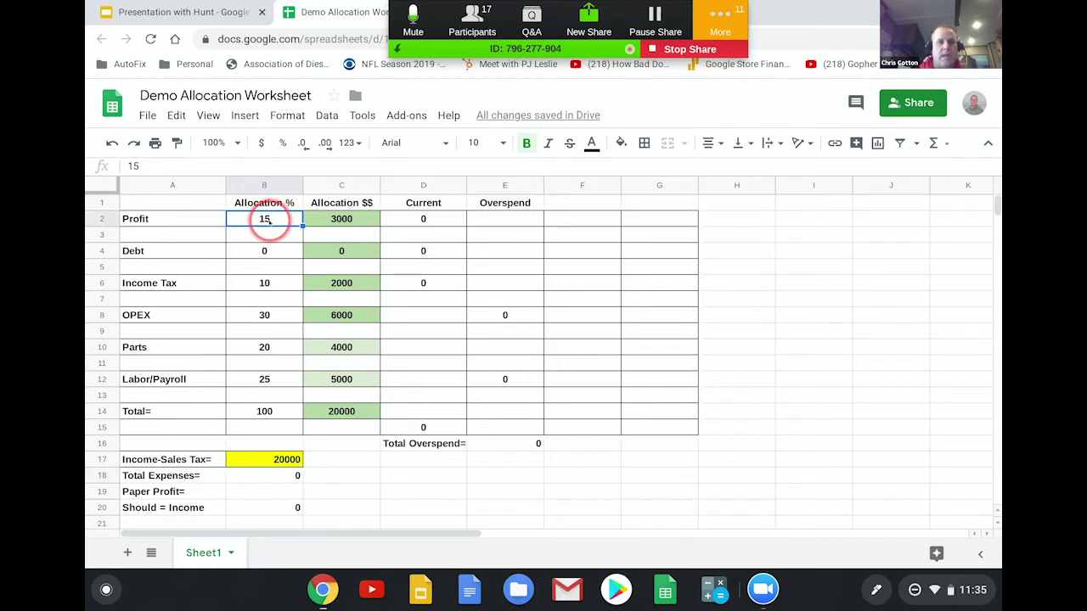
{"action": "type", "text": "8"}
{"action": "left_click", "coordinate": [262, 252]}
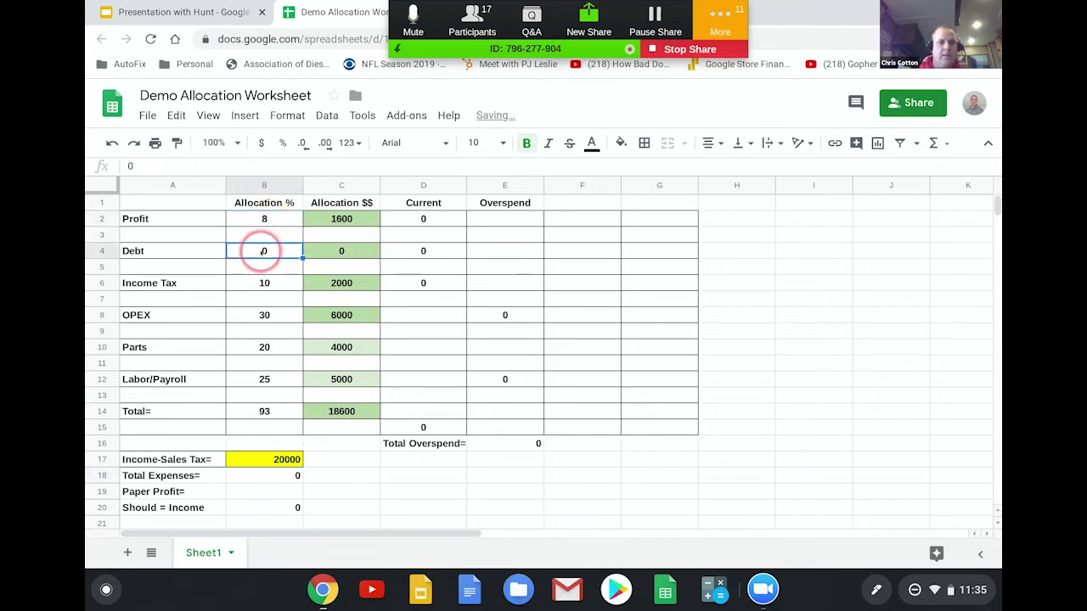
{"action": "type", "text": "7"}
{"action": "key", "text": "Return"}
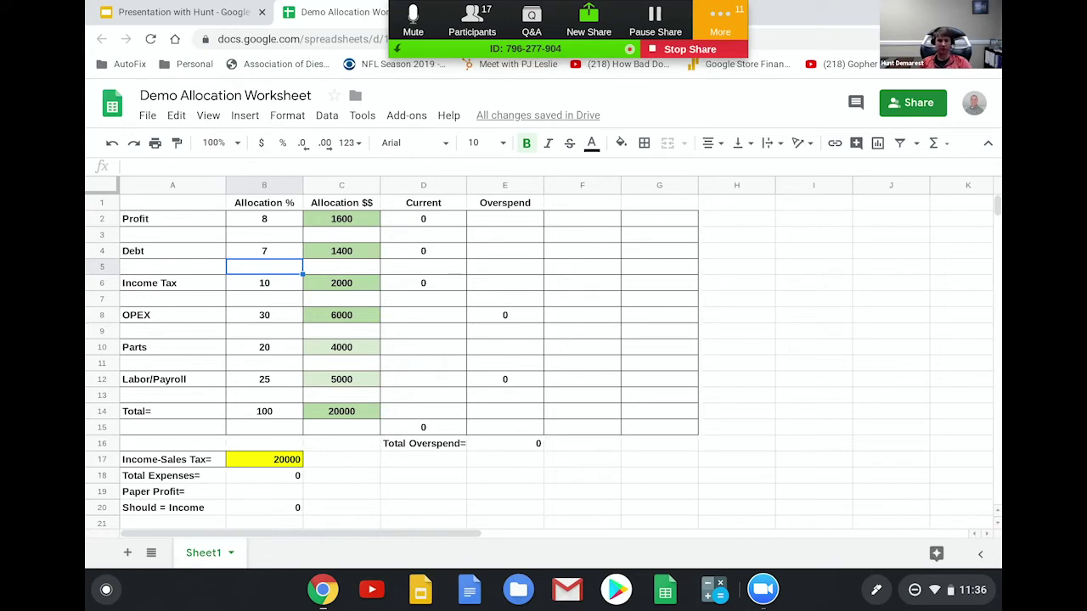
Step: Set the Allocation % for Labor/Payroll to 30, for Parts to 23 and for OPEX to 40
{"action": "left_click", "coordinate": [264, 379]}
{"action": "type", "text": "30"}
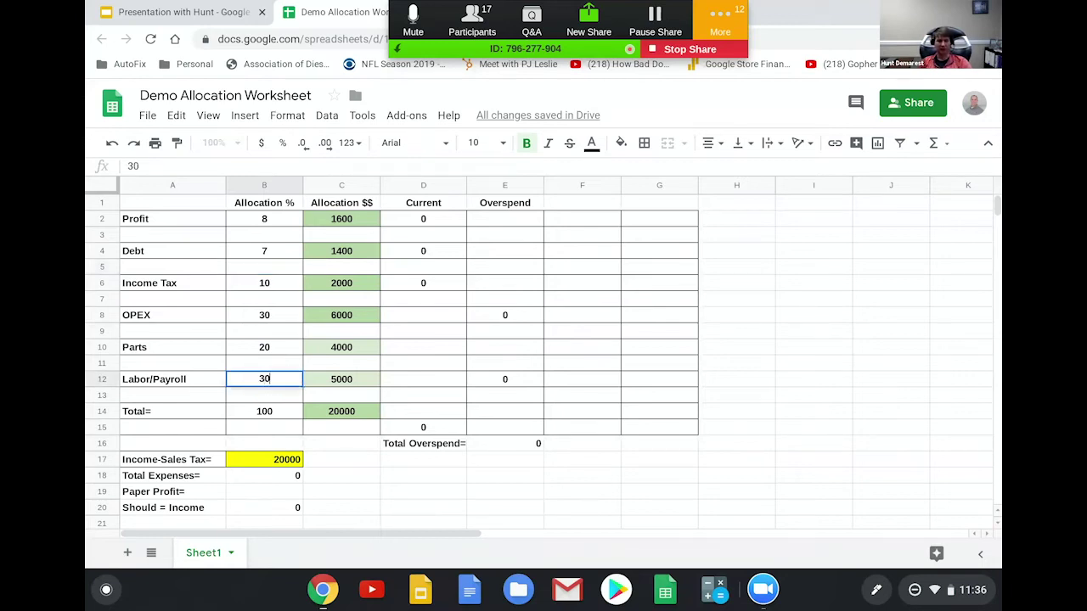
{"action": "left_click", "coordinate": [264, 348]}
{"action": "type", "text": "23"}
{"action": "key", "text": "Up"}
{"action": "key", "text": "Up"}
{"action": "type", "text": "40"}
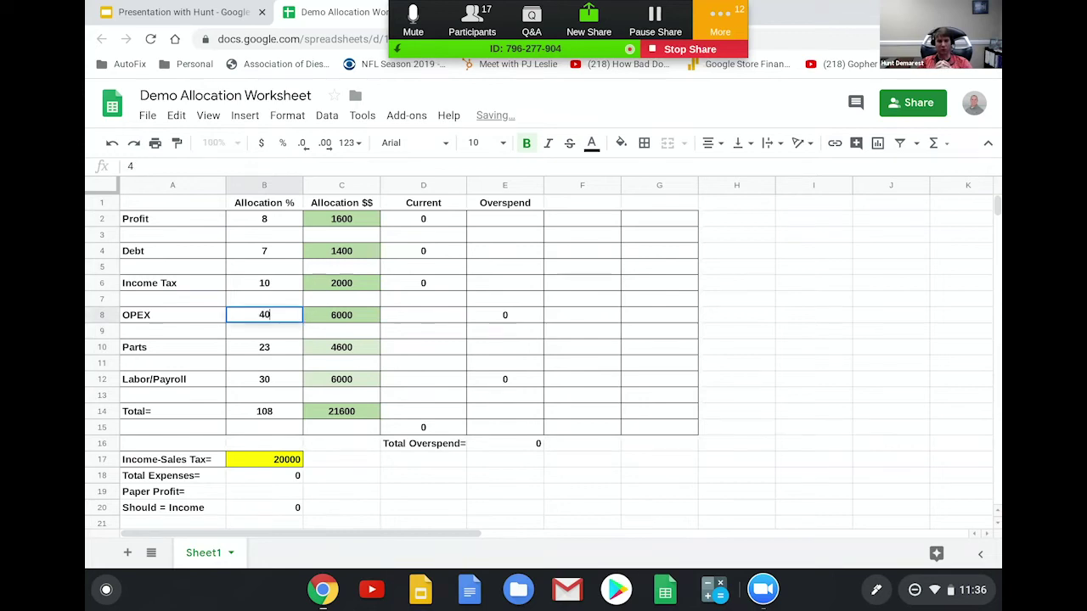
Step: Set the Allocation % for Income Tax to 3, for Debt to 2 and for Profit to 2
{"action": "key", "text": "Up"}
{"action": "key", "text": "Up"}
{"action": "type", "text": "3"}
{"action": "key", "text": "Up"}
{"action": "key", "text": "Up"}
{"action": "type", "text": "2"}
{"action": "key", "text": "Up"}
{"action": "key", "text": "Up"}
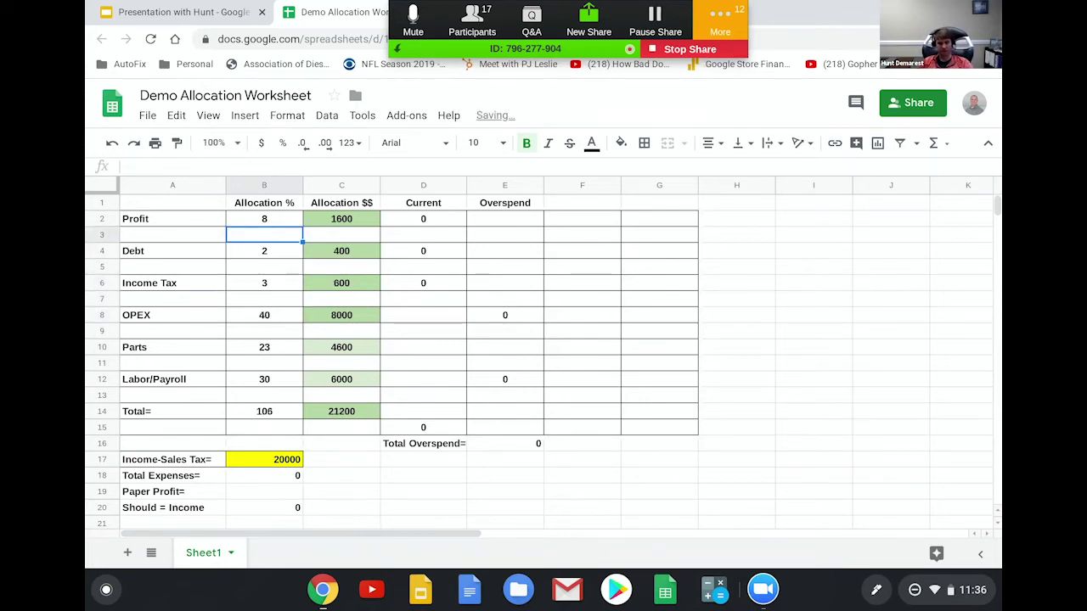
{"action": "type", "text": "2"}
{"action": "key", "text": "Return"}
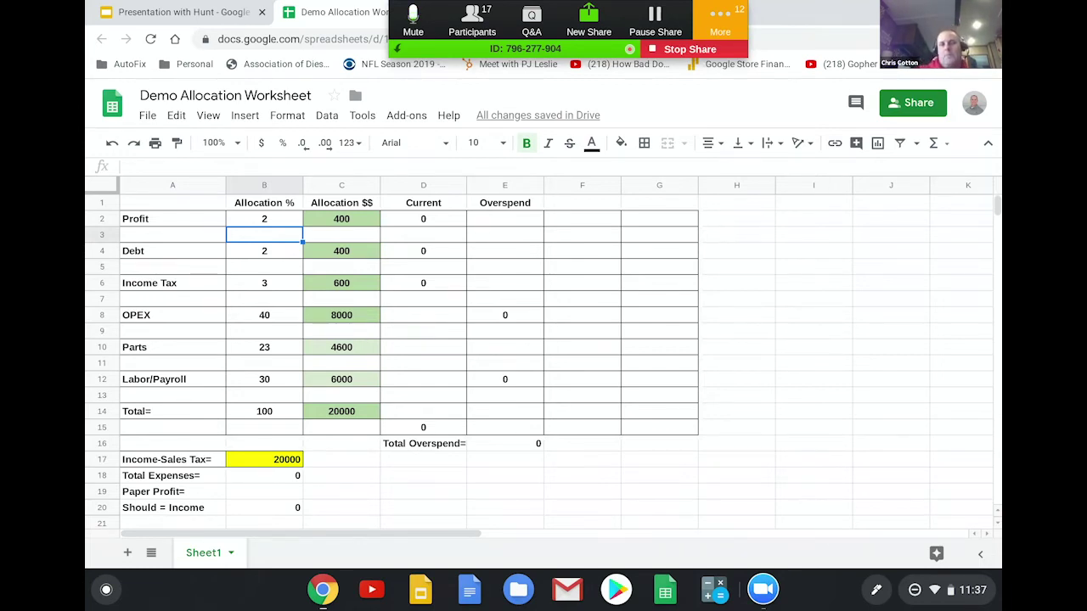
{"action": "key", "text": "Down"}
{"action": "key", "text": "Down"}
{"action": "key", "text": "Down"}
{"action": "key", "text": "Down"}
{"action": "key", "text": "Down"}
{"action": "key", "text": "Down"}
{"action": "key", "text": "Down"}
{"action": "key", "text": "Down"}
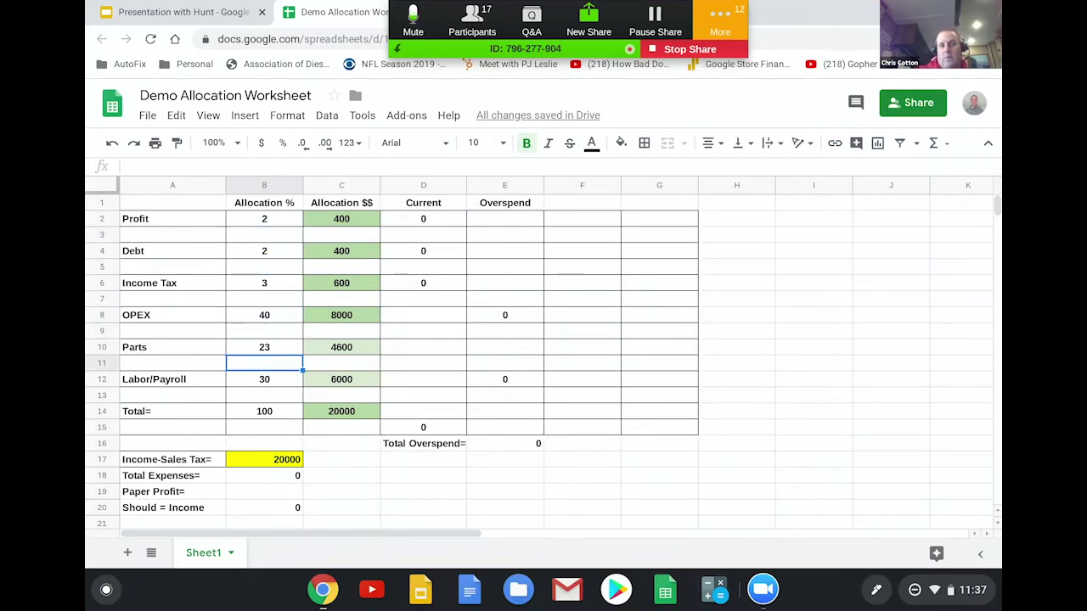
{"action": "key", "text": "Up"}
{"action": "key", "text": "Up"}
{"action": "key", "text": "Up"}
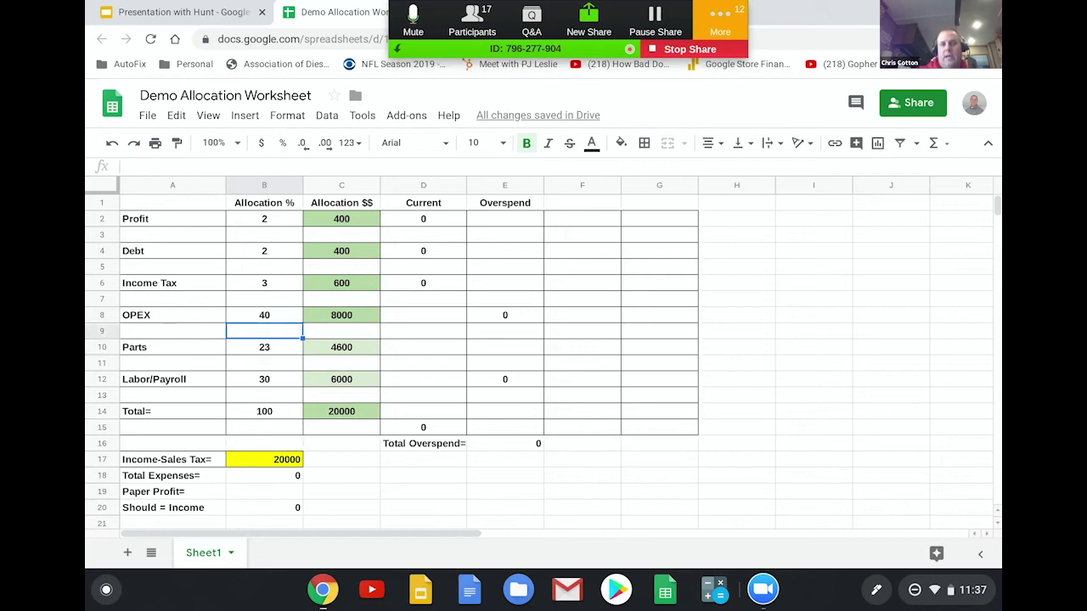
{"action": "key", "text": "Down"}
{"action": "key", "text": "Down"}
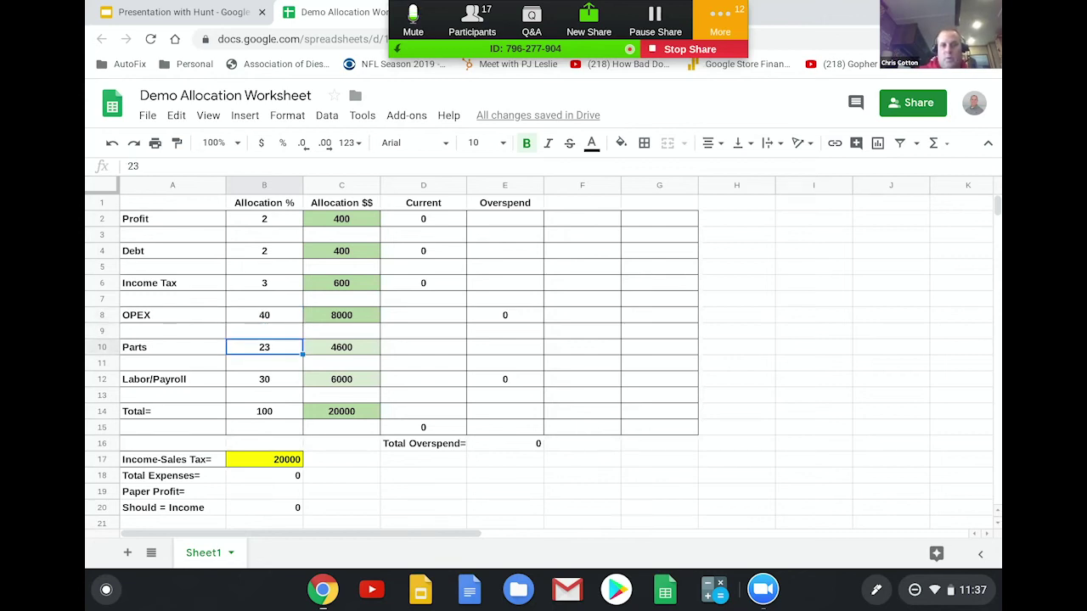
Step: Try a Current amount of 6500 for OPEX, and clear the entry again
{"action": "left_click", "coordinate": [425, 315]}
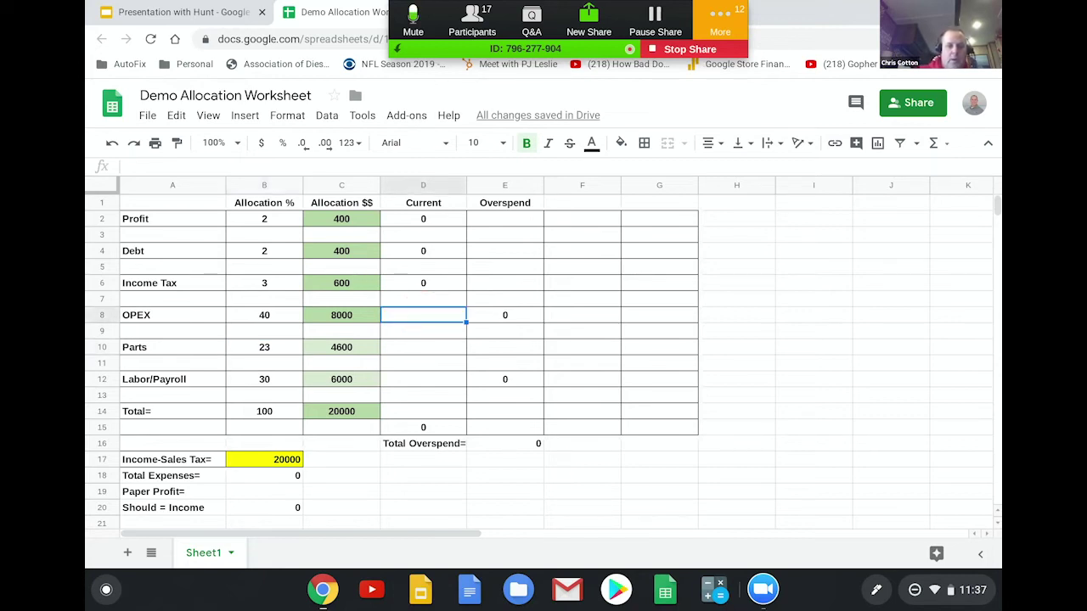
{"action": "type", "text": "6500"}
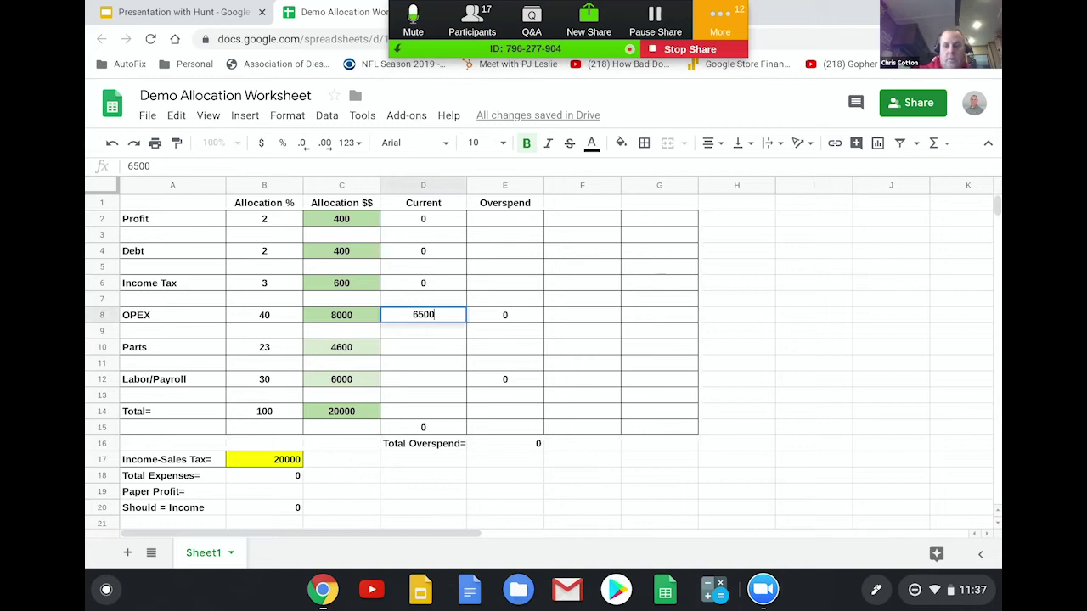
{"action": "key", "text": "Return"}
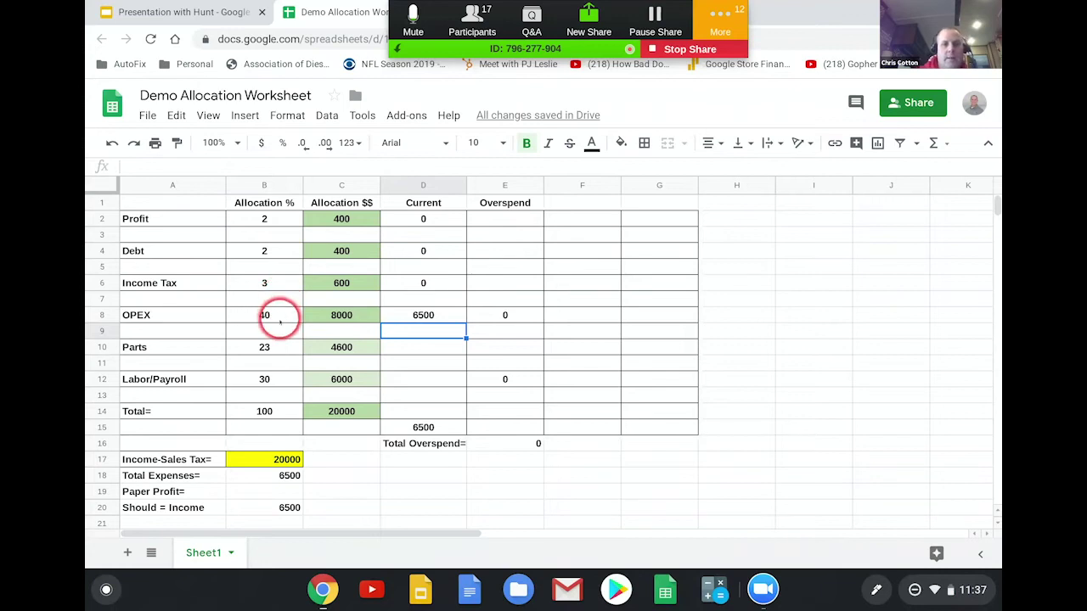
{"action": "left_click", "coordinate": [433, 316]}
{"action": "key", "text": "Delete"}
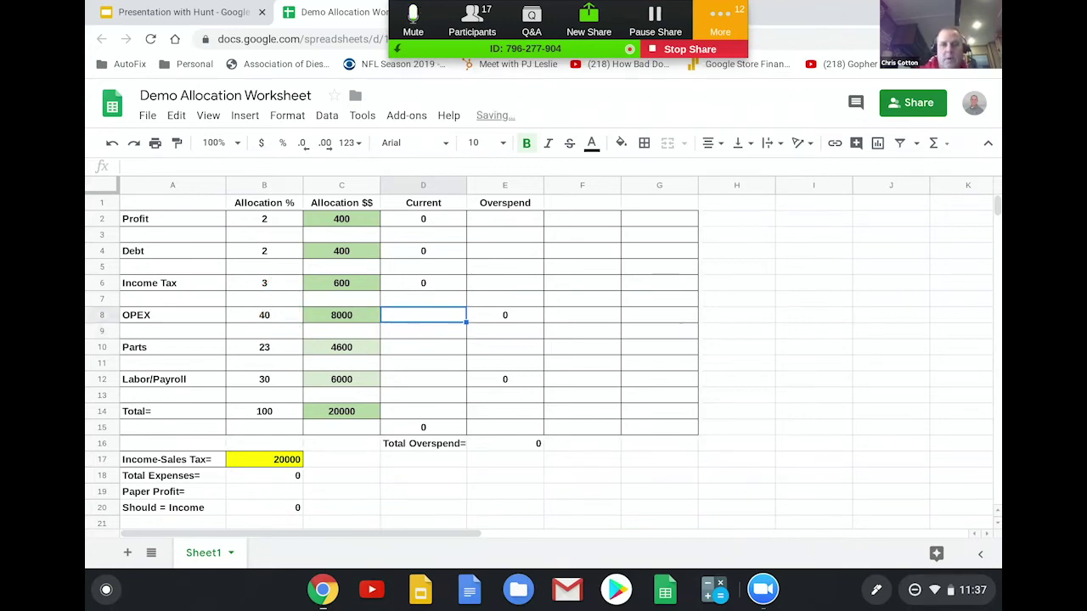
{"action": "left_click", "coordinate": [420, 348]}
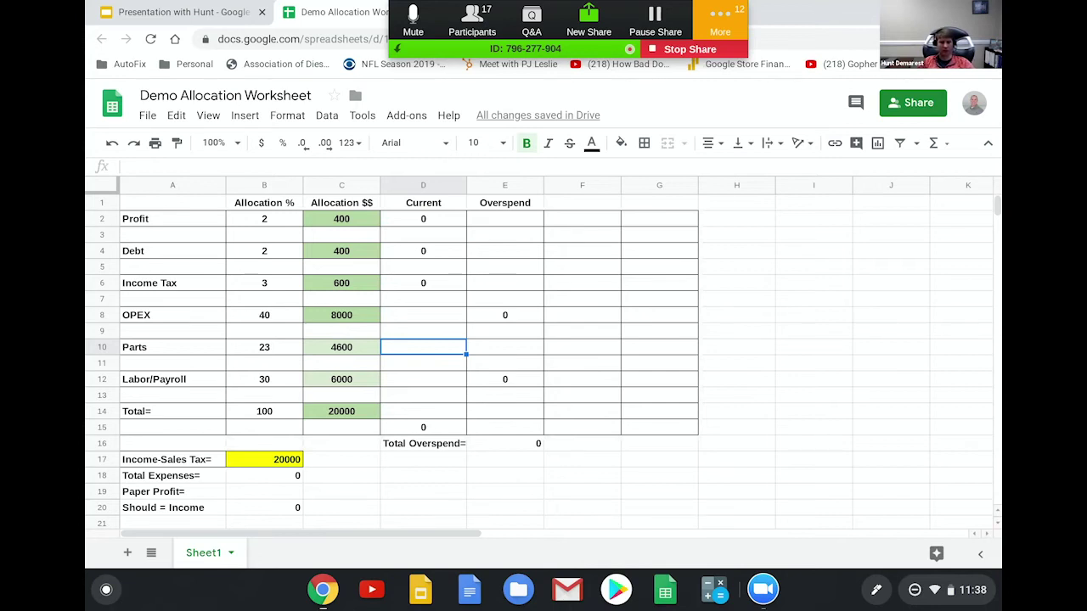
{"action": "left_click", "coordinate": [394, 380]}
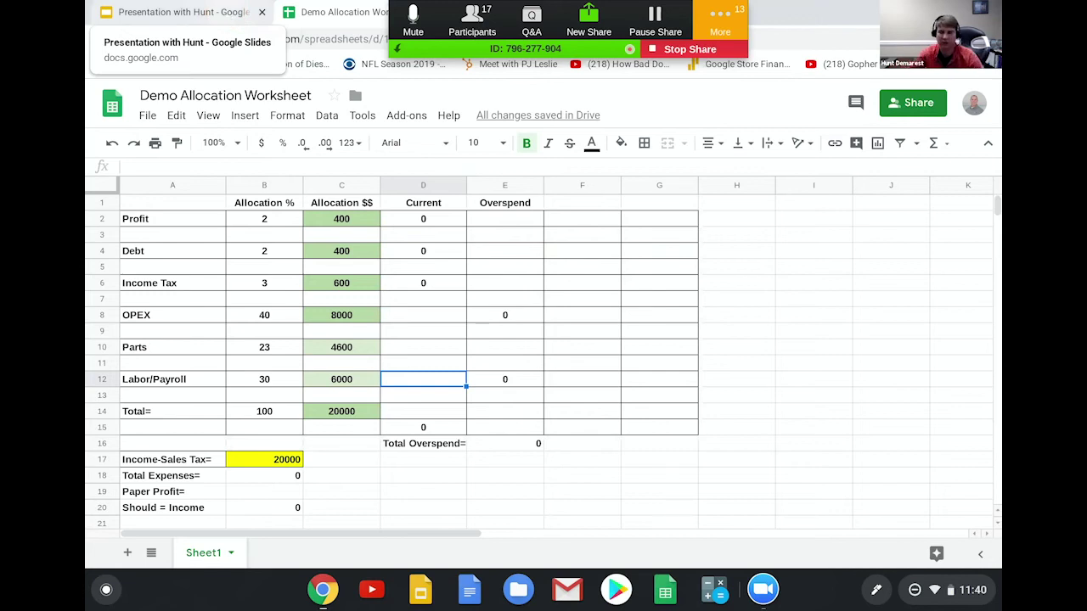
Step: Switch to the Google Slides presentation and advance from the Allocation Worksheet slide to the Research Banks slide
{"action": "left_click", "coordinate": [227, 17]}
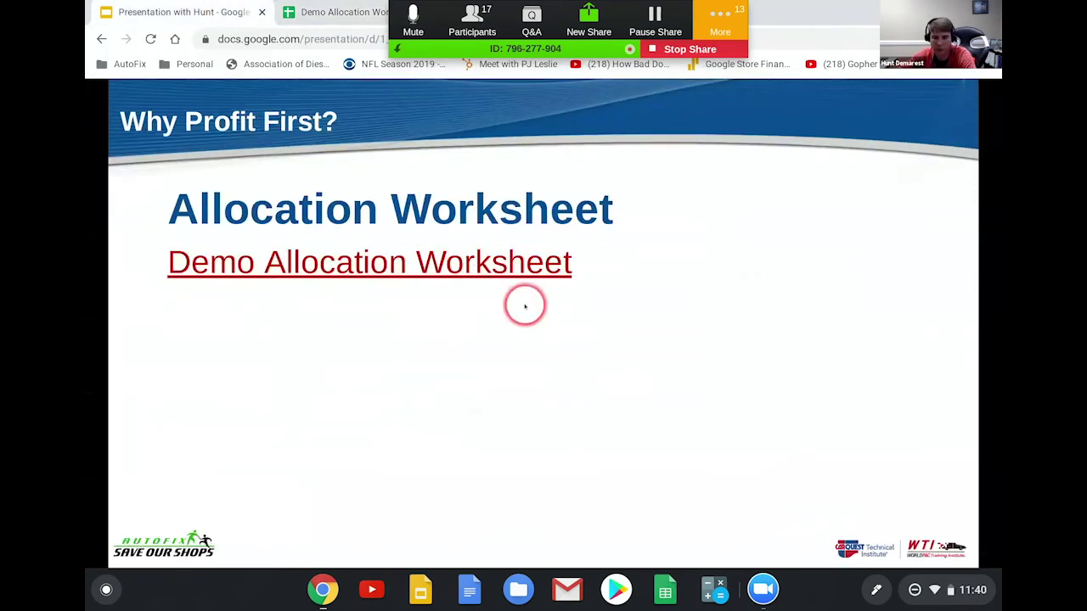
{"action": "left_click", "coordinate": [524, 303]}
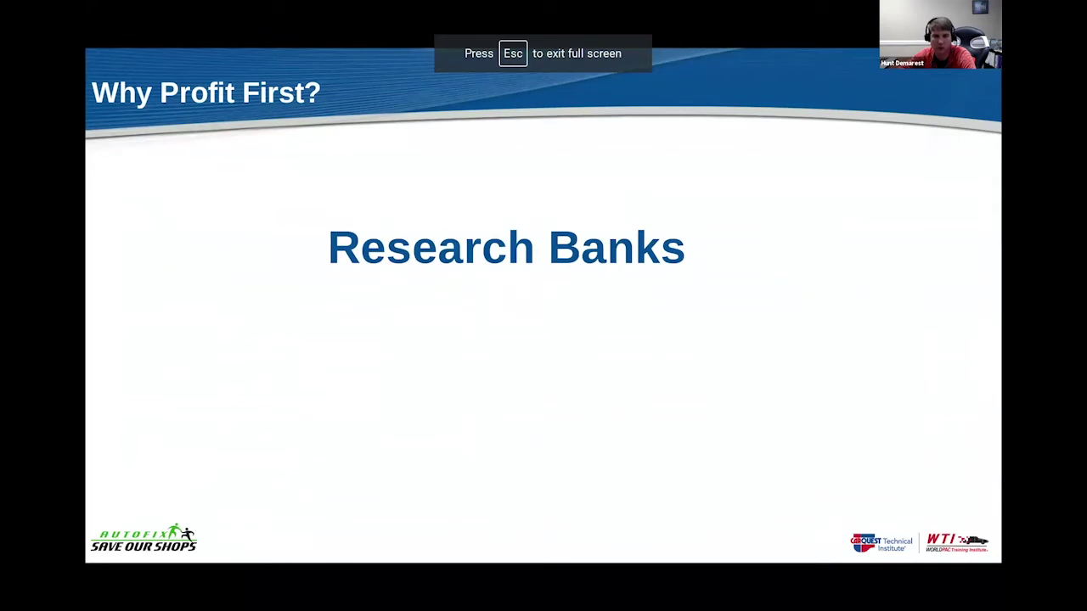